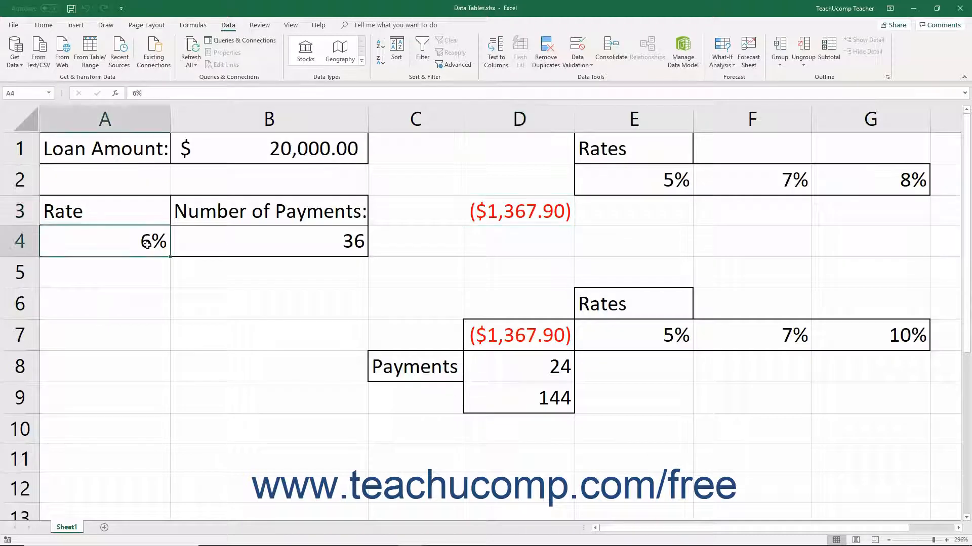
Examine the loan amount, rate and number of payments inputs and the PMT formula cell they feed.
{"action": "left_click", "coordinate": [245, 242]}
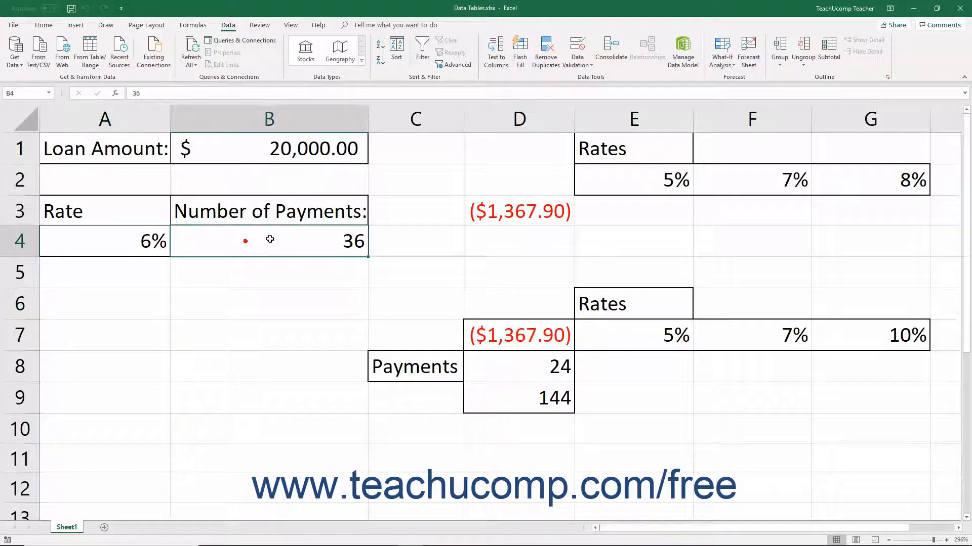
{"action": "left_click", "coordinate": [495, 211]}
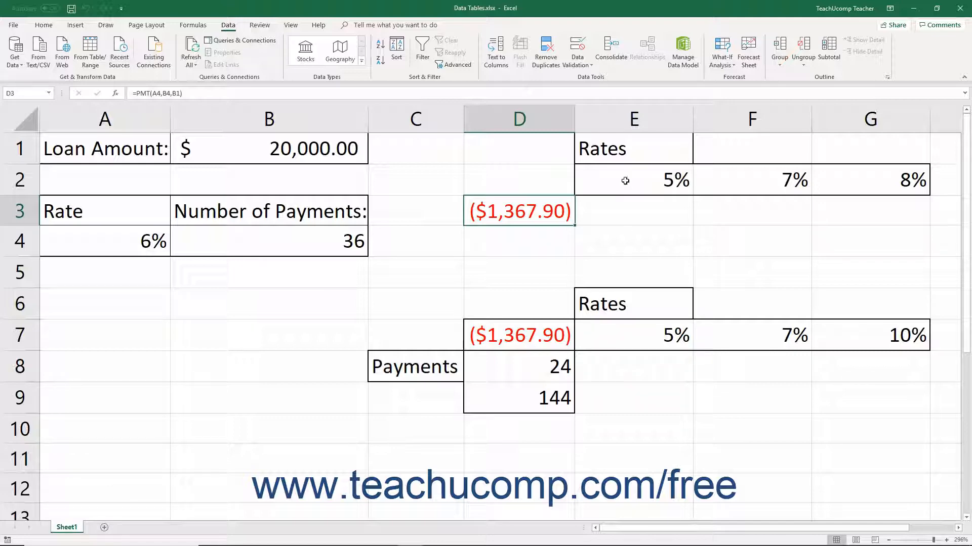
{"action": "left_click_drag", "start_coordinate": [626, 181], "coordinate": [852, 181]}
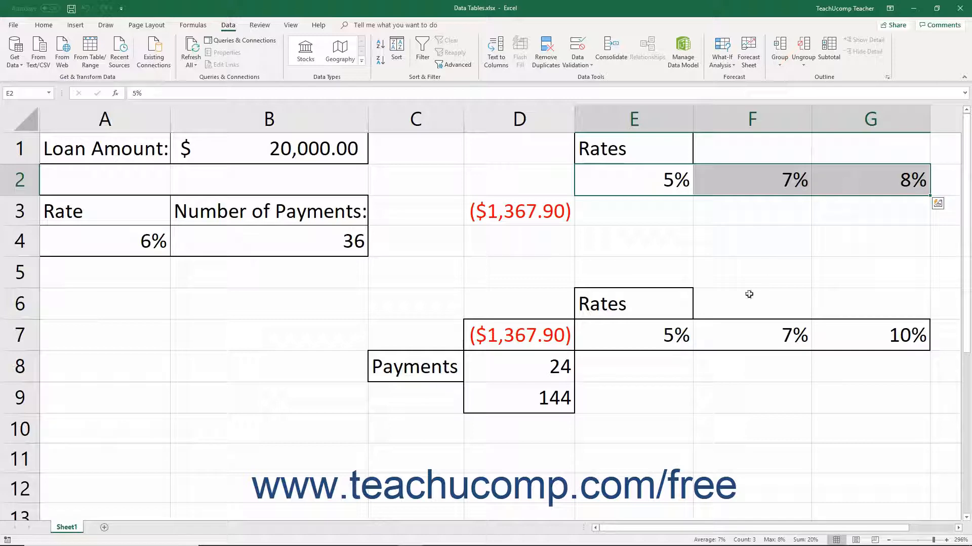
{"action": "left_click_drag", "start_coordinate": [675, 213], "coordinate": [856, 207]}
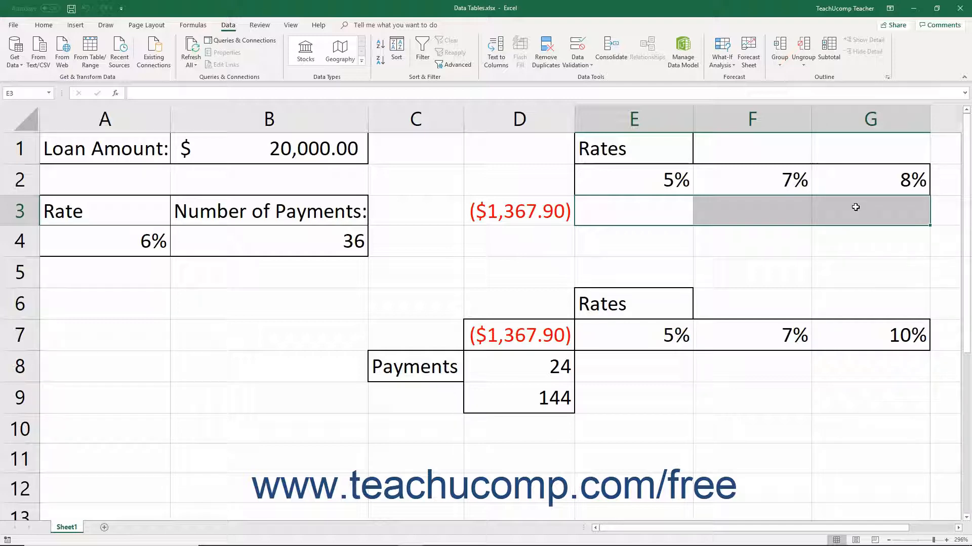
{"action": "left_click", "coordinate": [557, 216]}
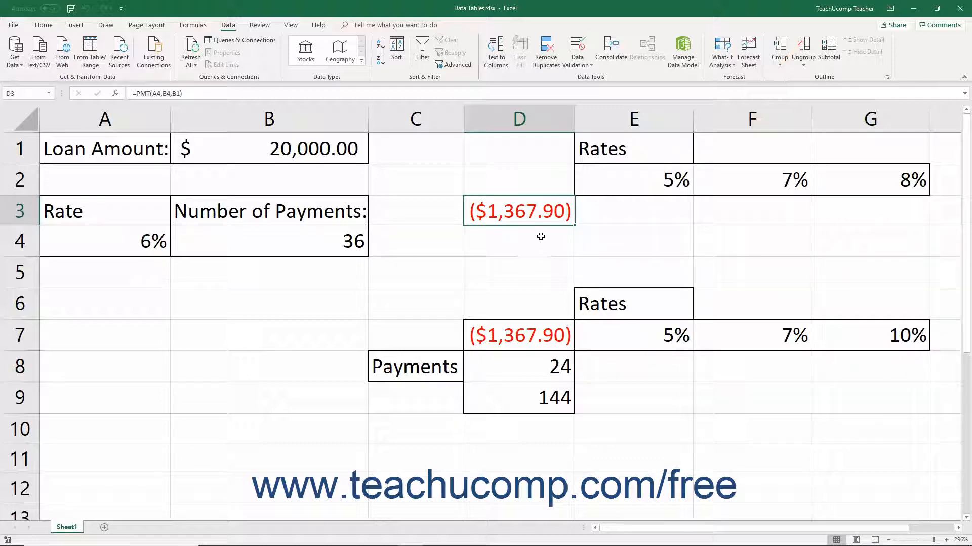
{"action": "left_click", "coordinate": [102, 241]}
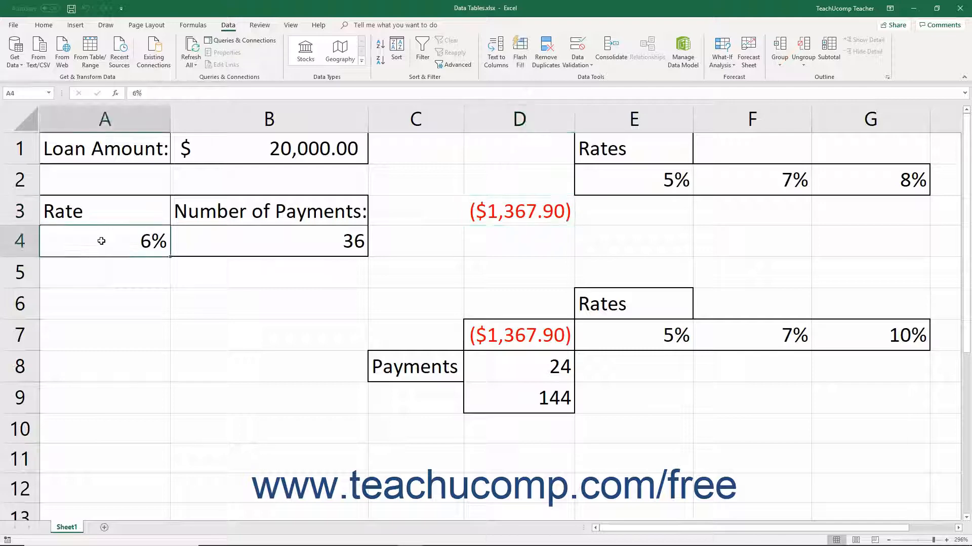
{"action": "left_click", "coordinate": [218, 243]}
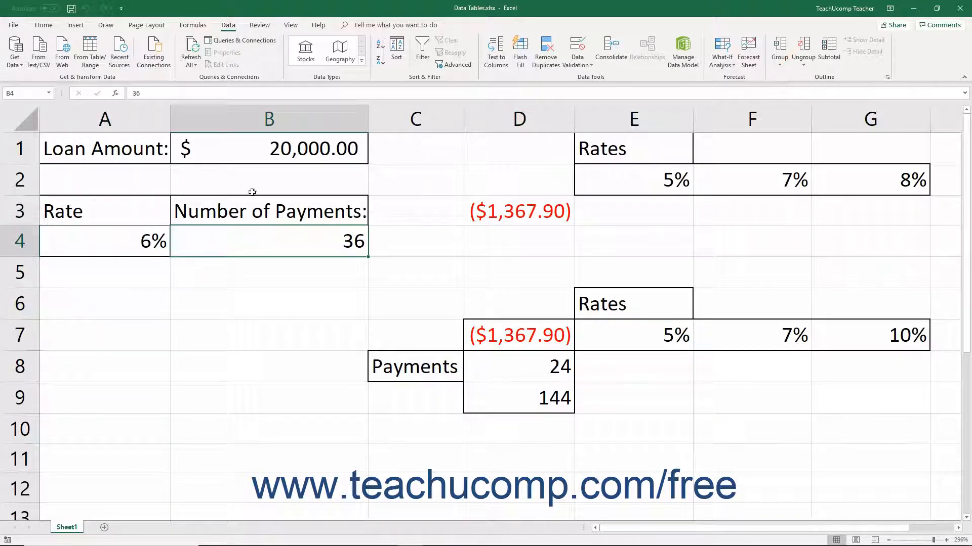
{"action": "left_click", "coordinate": [264, 157]}
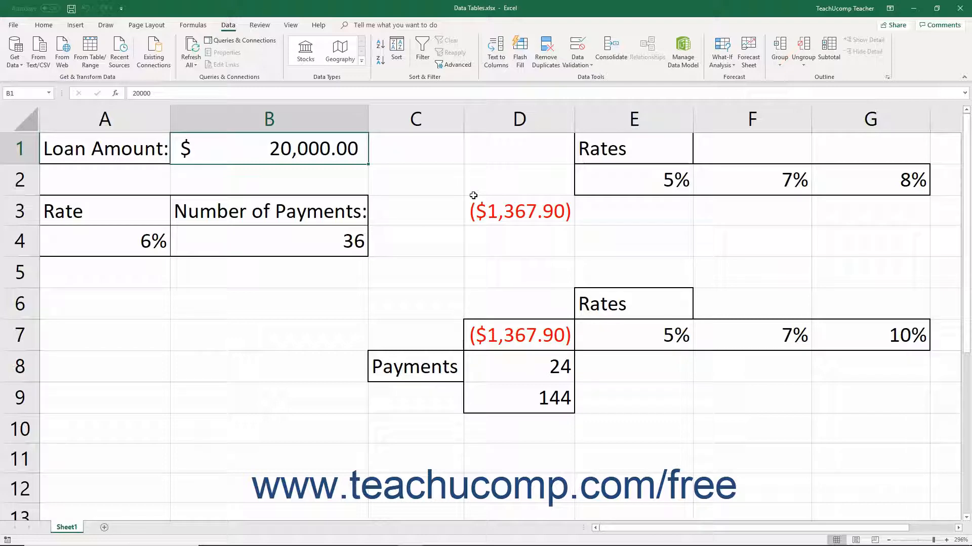
{"action": "left_click", "coordinate": [511, 211]}
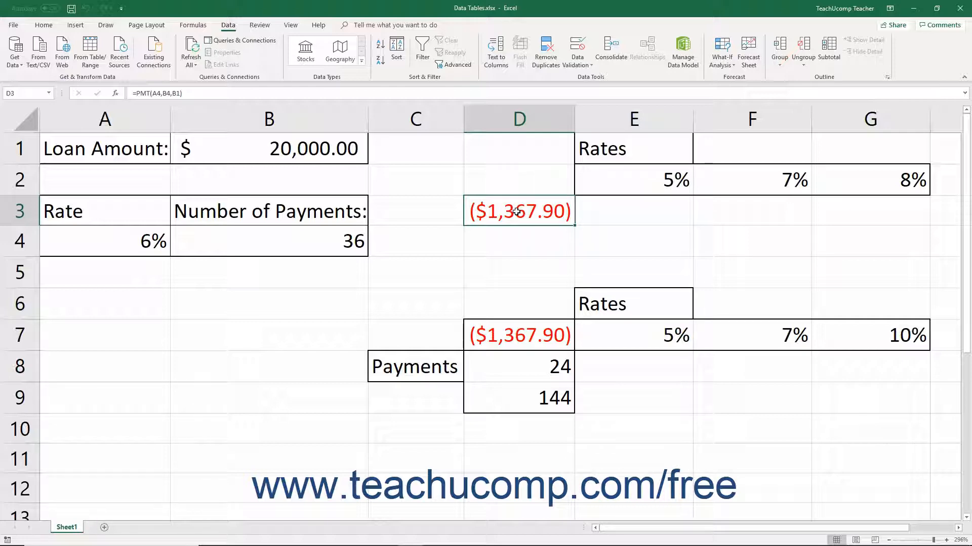
Examine the layout of the rates row and payments column arranged around the two payment formulas.
{"action": "left_click_drag", "start_coordinate": [597, 214], "coordinate": [827, 204]}
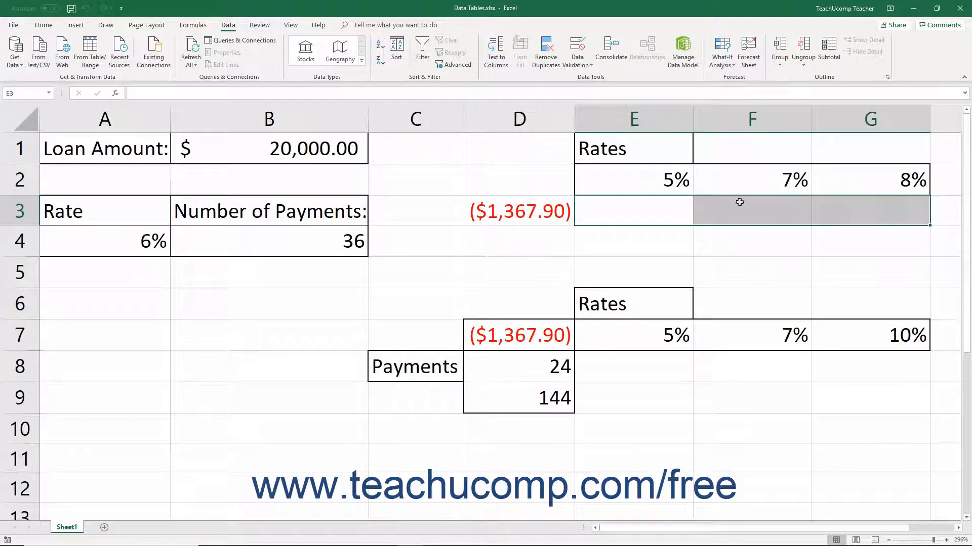
{"action": "left_click", "coordinate": [639, 185]}
{"action": "left_click_drag", "start_coordinate": [639, 186], "coordinate": [829, 182]}
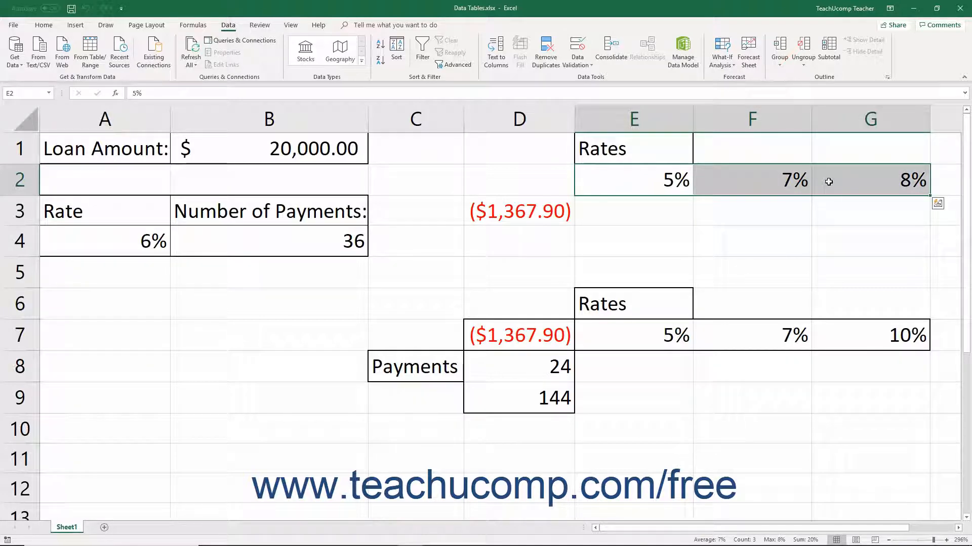
{"action": "left_click", "coordinate": [525, 213]}
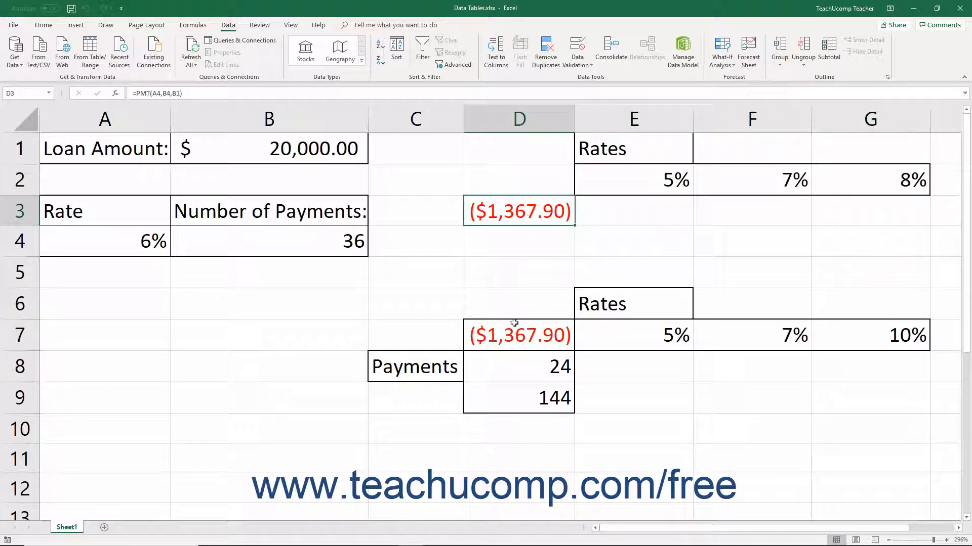
{"action": "left_click", "coordinate": [511, 339]}
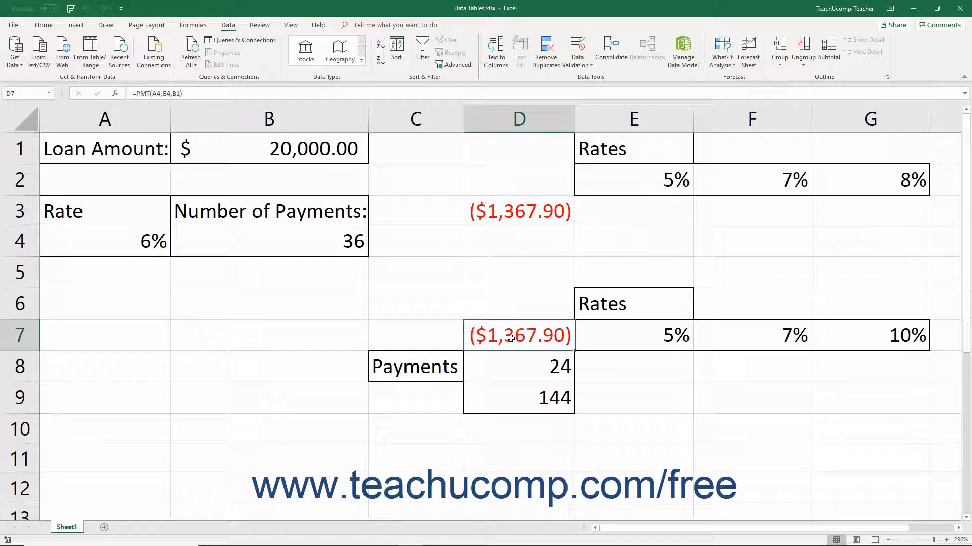
{"action": "left_click_drag", "start_coordinate": [514, 365], "coordinate": [518, 410]}
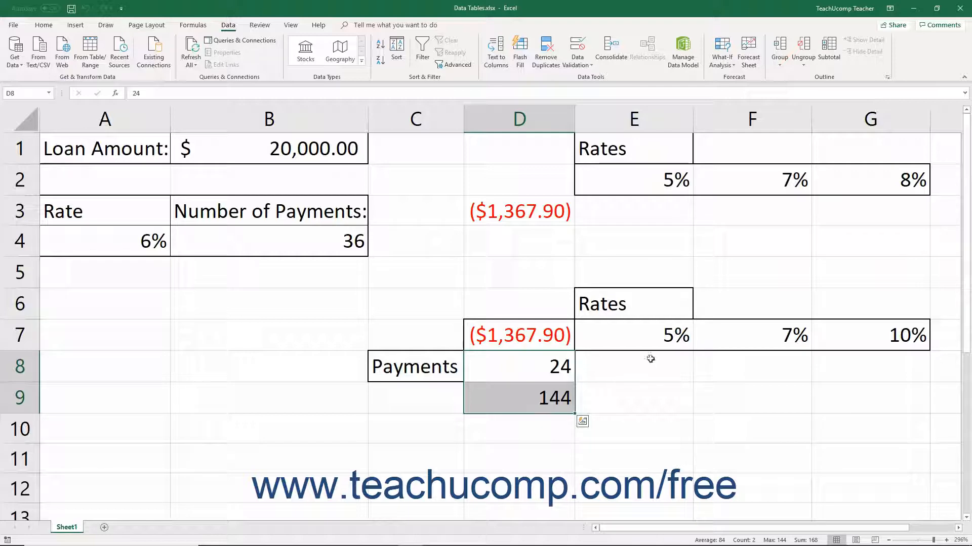
{"action": "left_click_drag", "start_coordinate": [650, 335], "coordinate": [853, 338]}
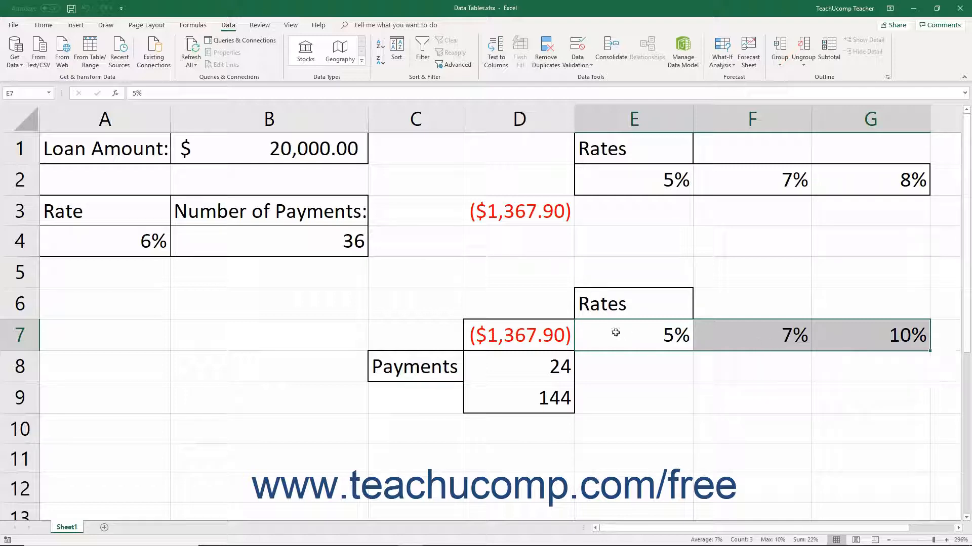
{"action": "left_click", "coordinate": [527, 343]}
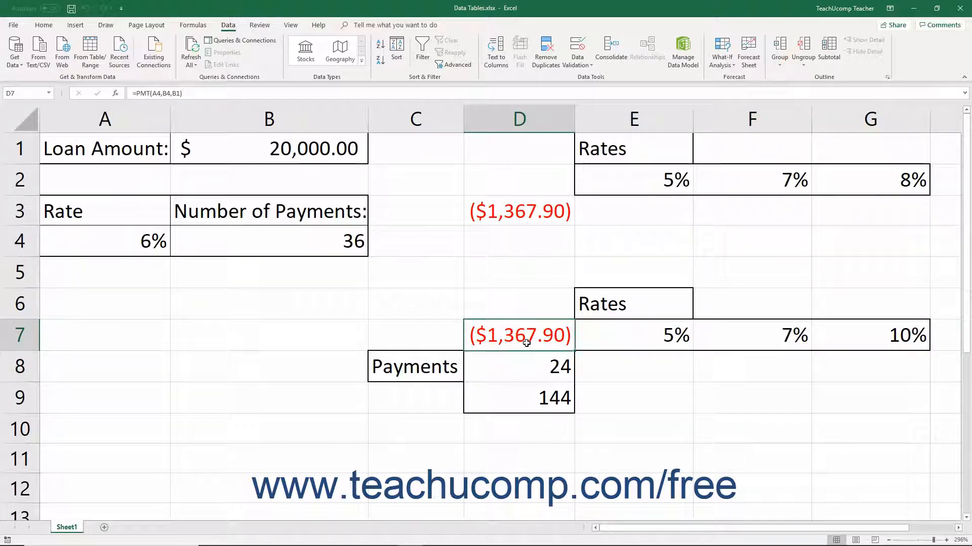
{"action": "left_click_drag", "start_coordinate": [604, 364], "coordinate": [836, 394]}
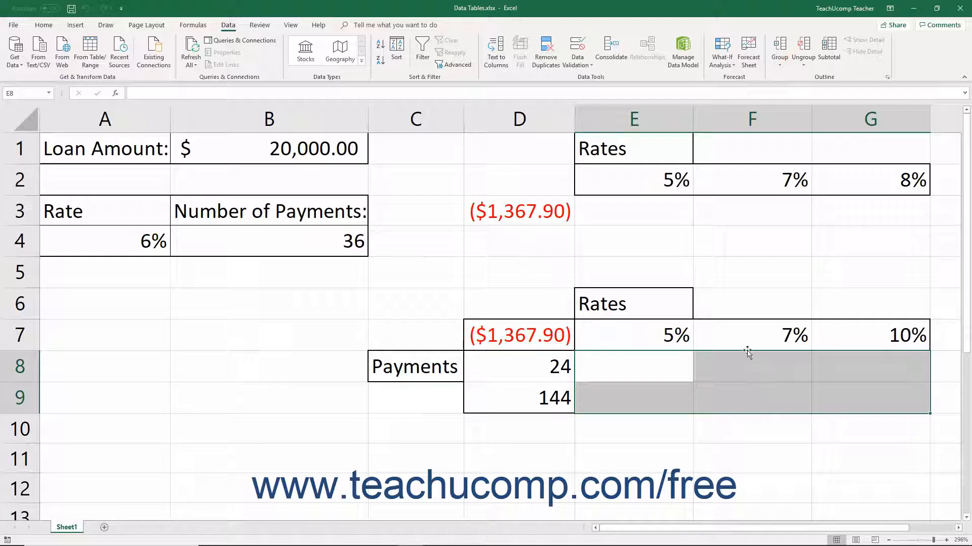
Create a one-variable data table over D2:G3 with A4 as the row input cell.
{"action": "left_click_drag", "start_coordinate": [500, 172], "coordinate": [844, 211]}
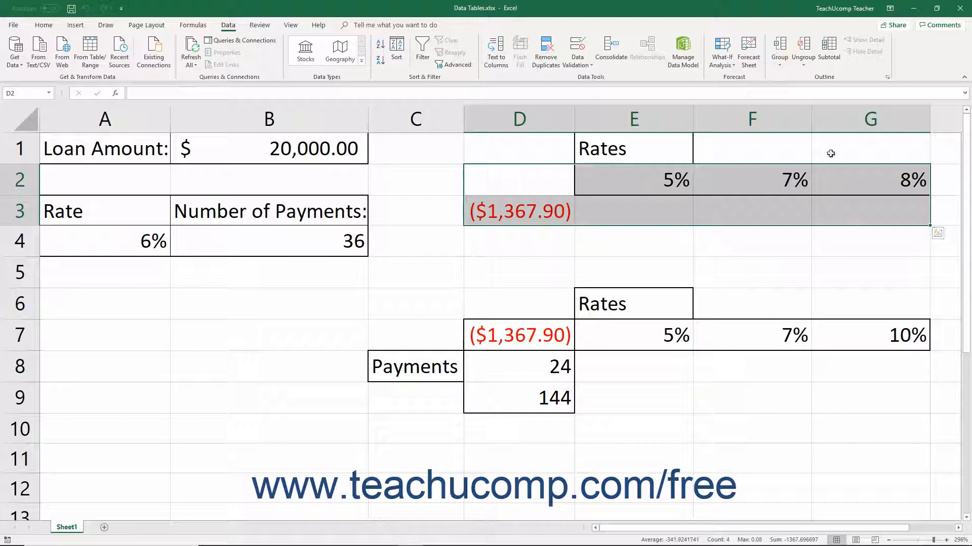
{"action": "left_click", "coordinate": [729, 67]}
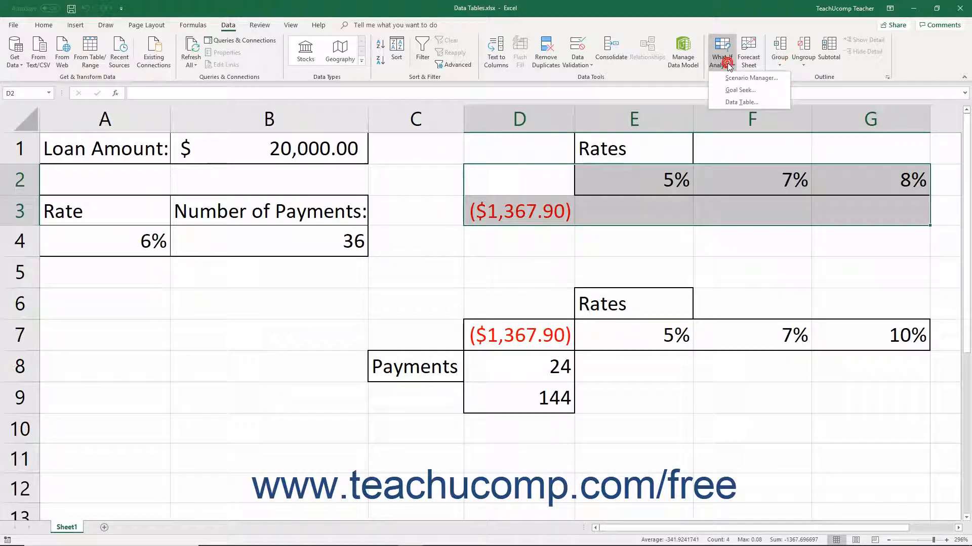
{"action": "left_click", "coordinate": [738, 102]}
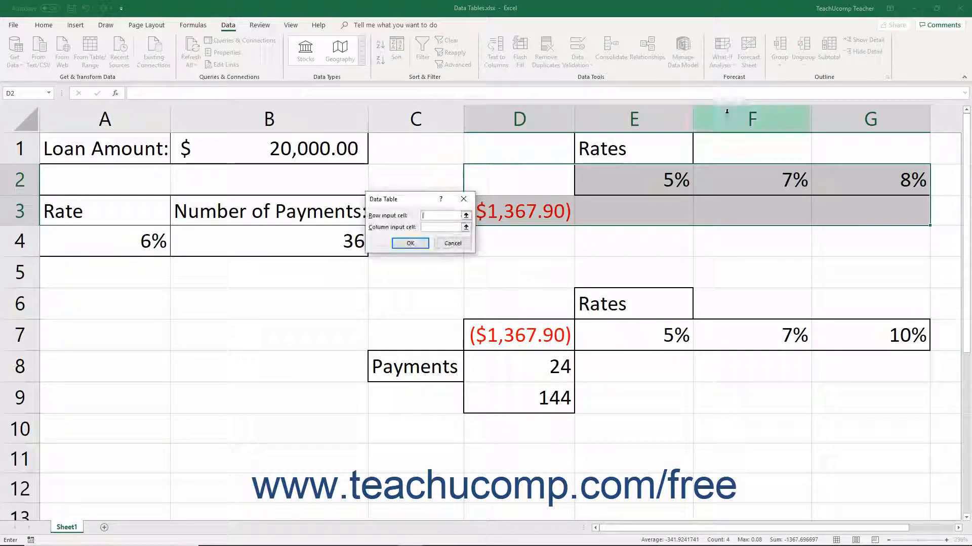
{"action": "left_click", "coordinate": [443, 216]}
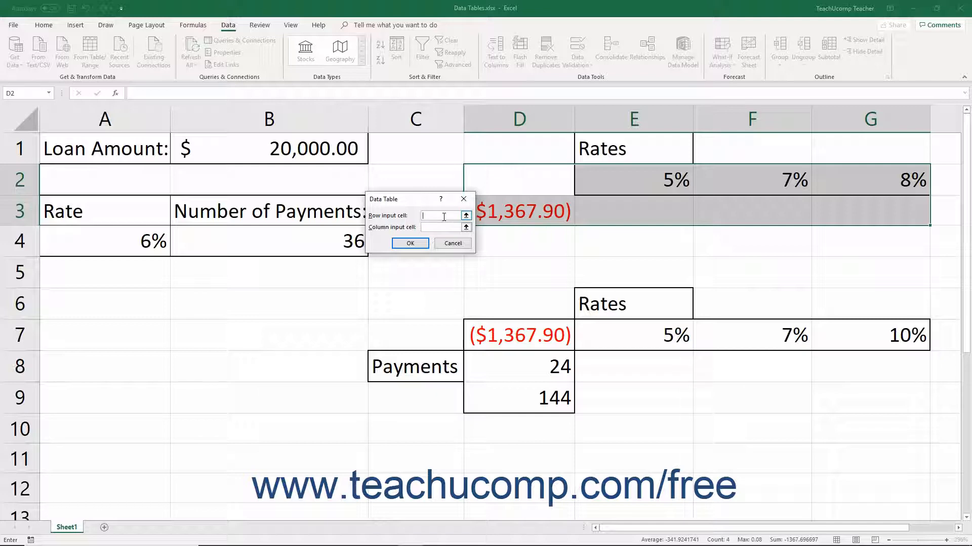
{"action": "left_click", "coordinate": [130, 247]}
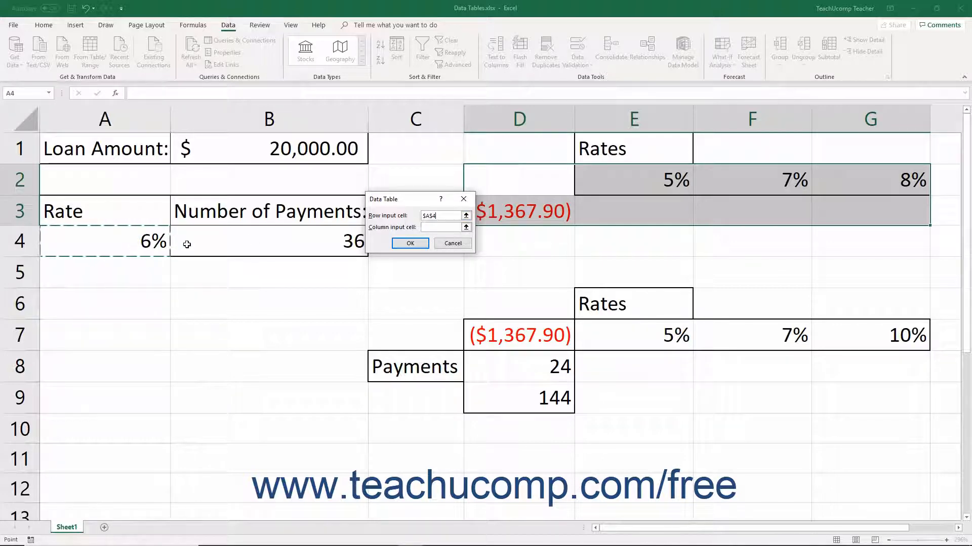
{"action": "left_click", "coordinate": [443, 226]}
{"action": "left_click", "coordinate": [411, 245]}
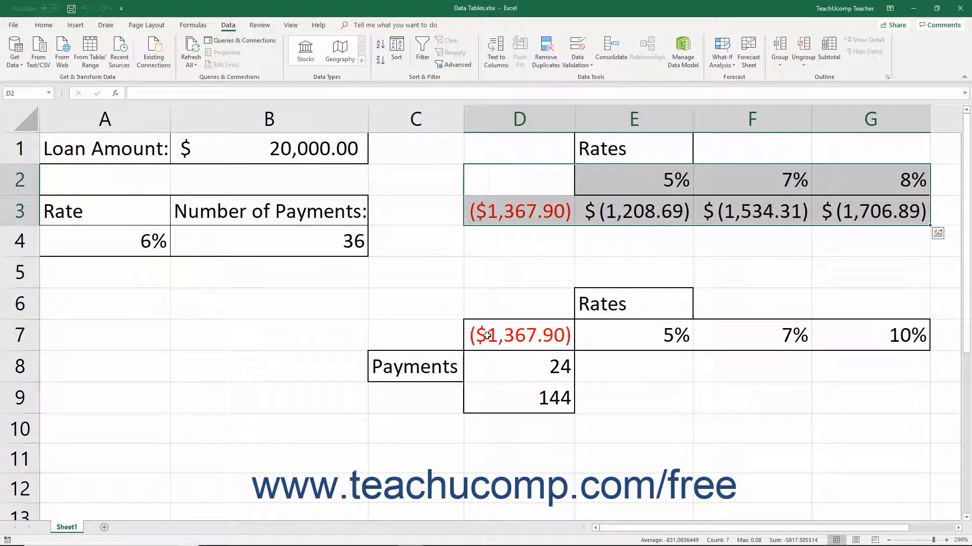
Create a two-variable data table over D7:G9 with A4 as row input cell and B4 as column input cell.
{"action": "left_click_drag", "start_coordinate": [475, 332], "coordinate": [867, 401]}
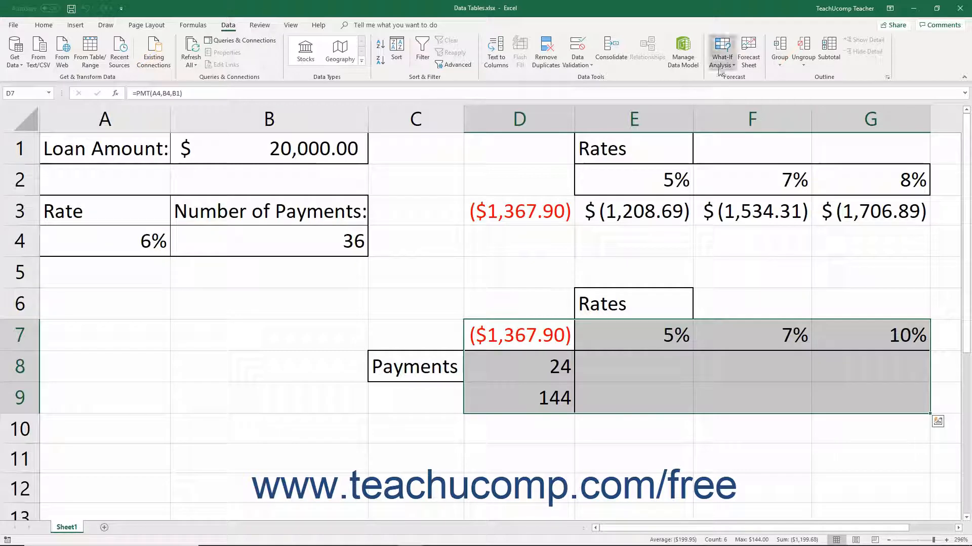
{"action": "left_click", "coordinate": [722, 53]}
{"action": "left_click", "coordinate": [727, 102]}
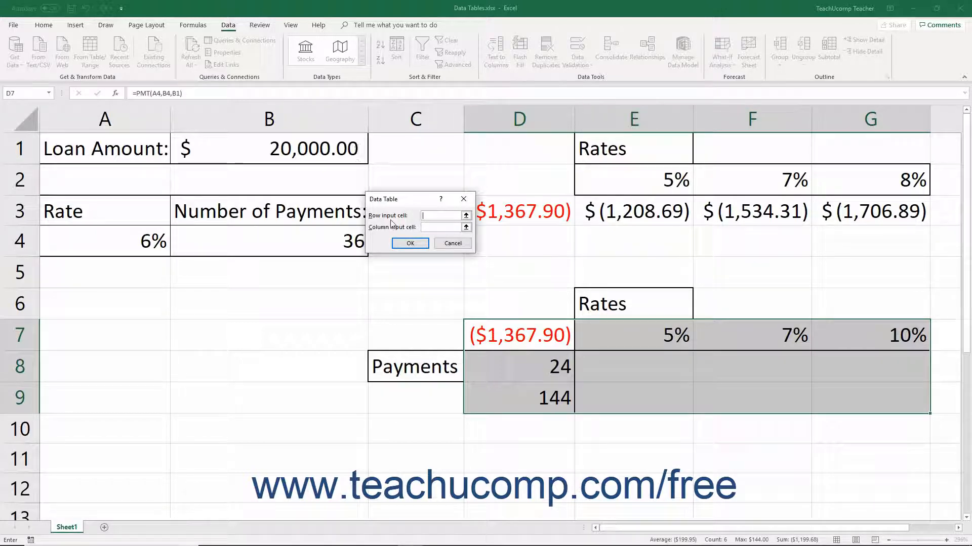
{"action": "left_click", "coordinate": [443, 227]}
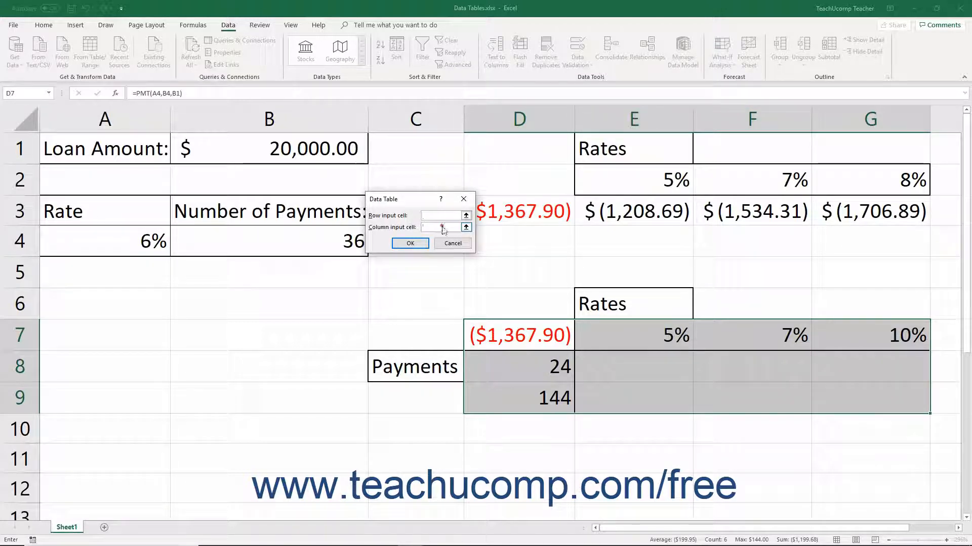
{"action": "left_click", "coordinate": [342, 239]}
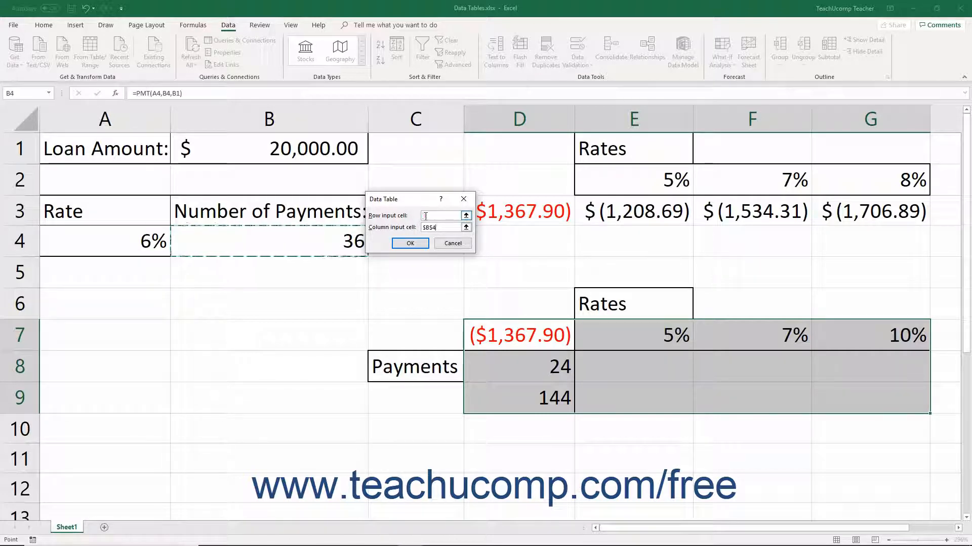
{"action": "left_click", "coordinate": [424, 216]}
{"action": "left_click", "coordinate": [146, 241]}
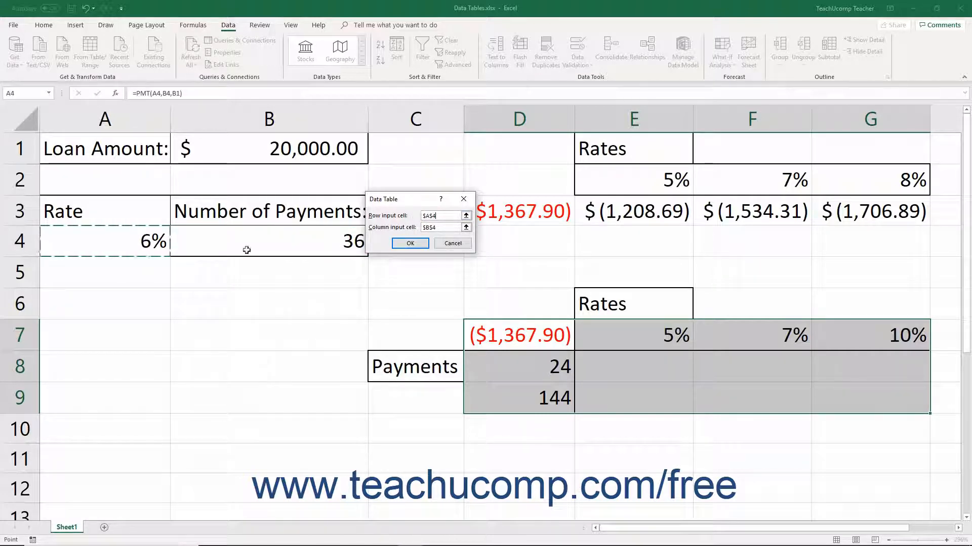
{"action": "left_click", "coordinate": [410, 243]}
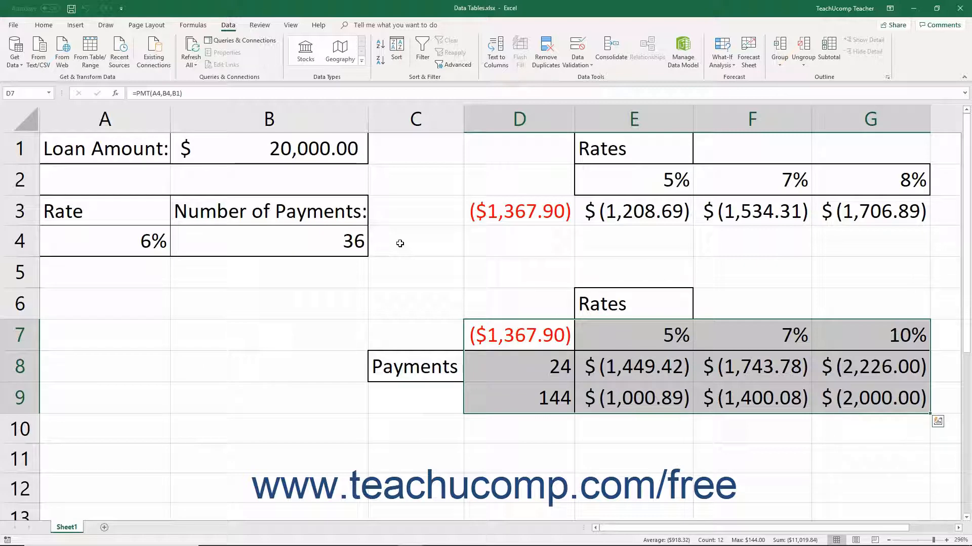
Change the second payments value in D9 to 36.
{"action": "left_click", "coordinate": [519, 396]}
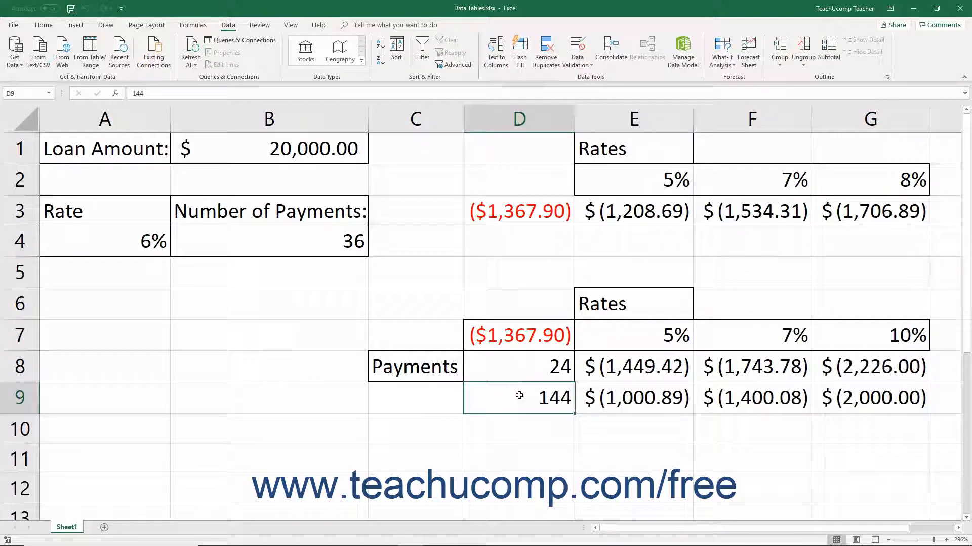
{"action": "type", "text": "36"}
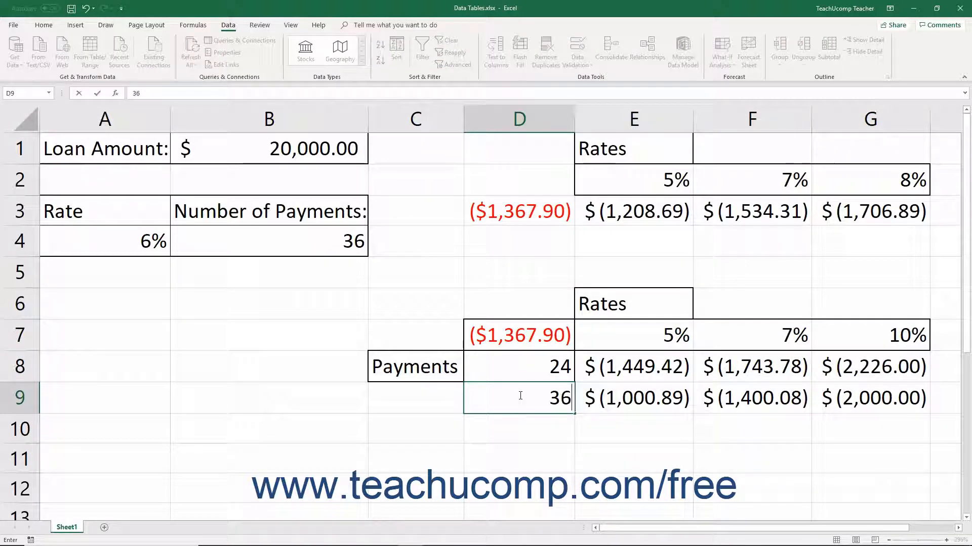
{"action": "key", "text": "Return"}
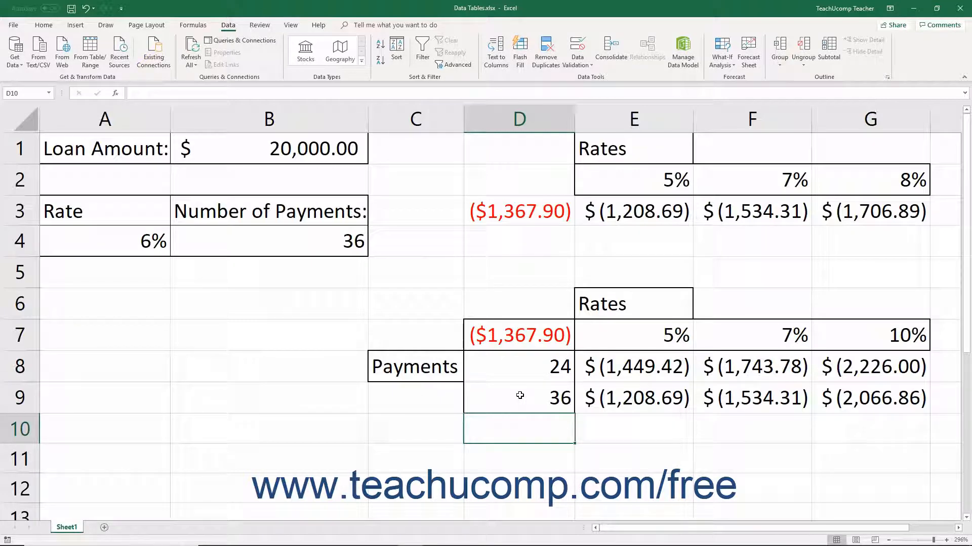
Change the second payments value in D9 to 72.
{"action": "left_click", "coordinate": [519, 395]}
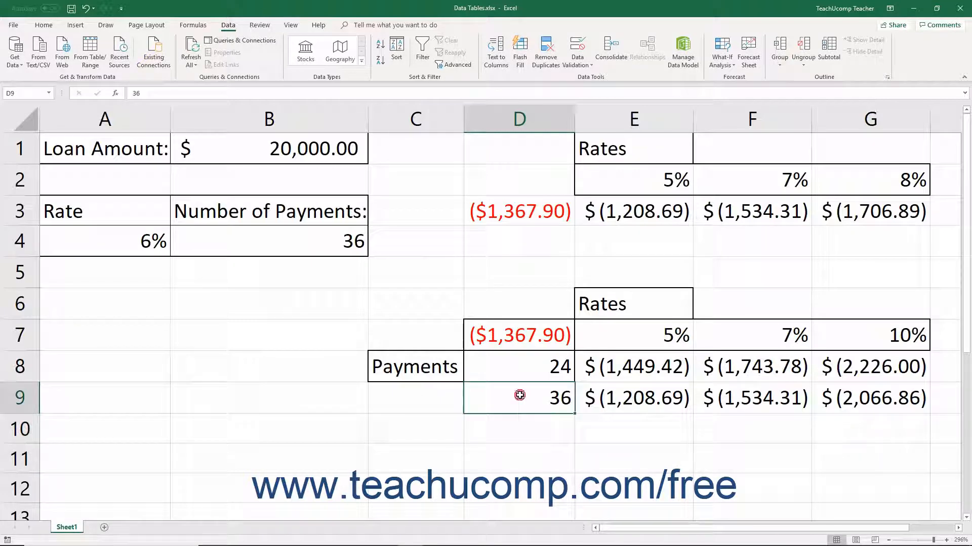
{"action": "type", "text": "72"}
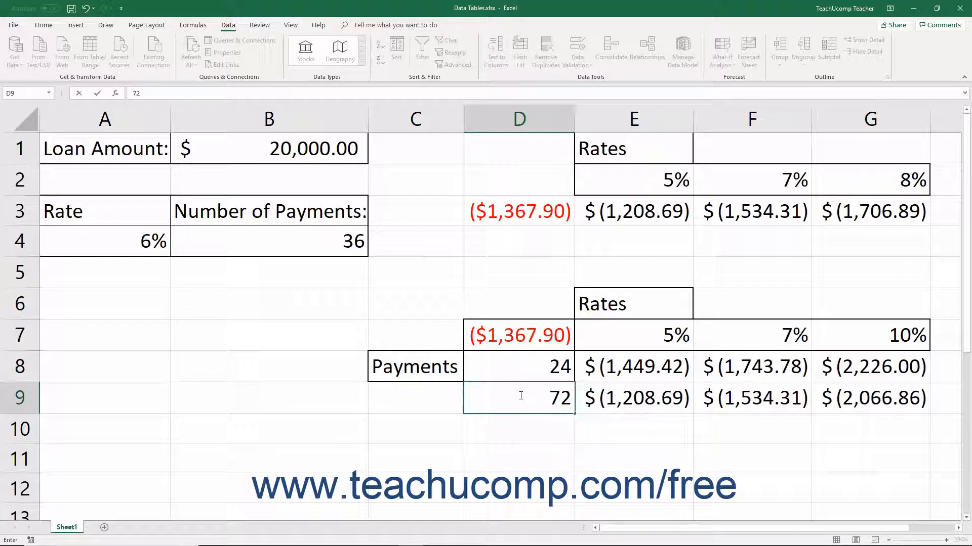
{"action": "key", "text": "Return"}
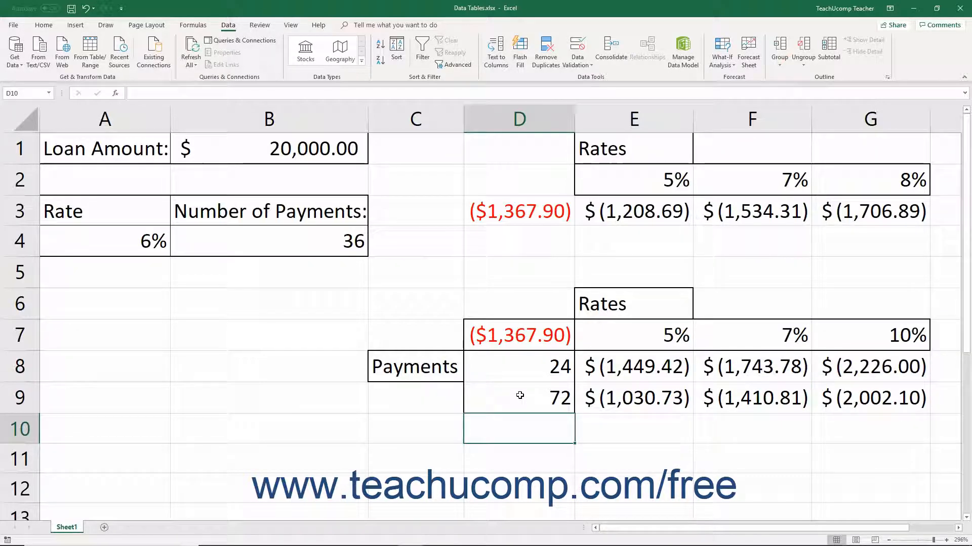